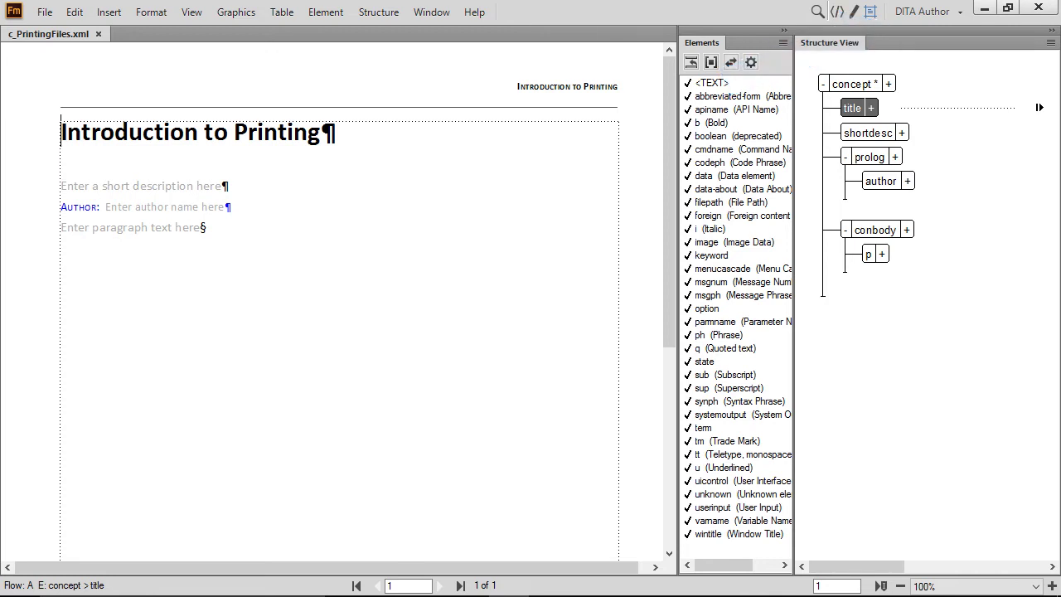
- Show the File menu commands for the c_PrintingFiles.xml concept topic
{"action": "key", "text": "alt+f"}
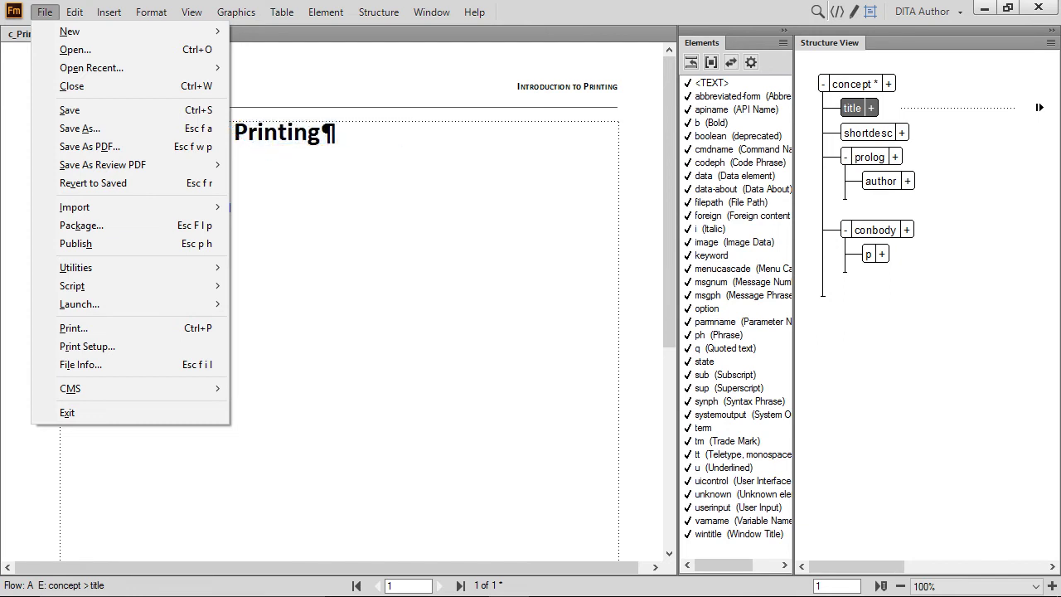
- Save c_PrintingFiles.xml into a new tutorial_02 folder created under fm2017dita
{"action": "key", "text": "Down"}
{"action": "key", "text": "Down"}
{"action": "key", "text": "Down"}
{"action": "key", "text": "Down"}
{"action": "key", "text": "Down"}
{"action": "key", "text": "Down"}
{"action": "key", "text": "Return"}
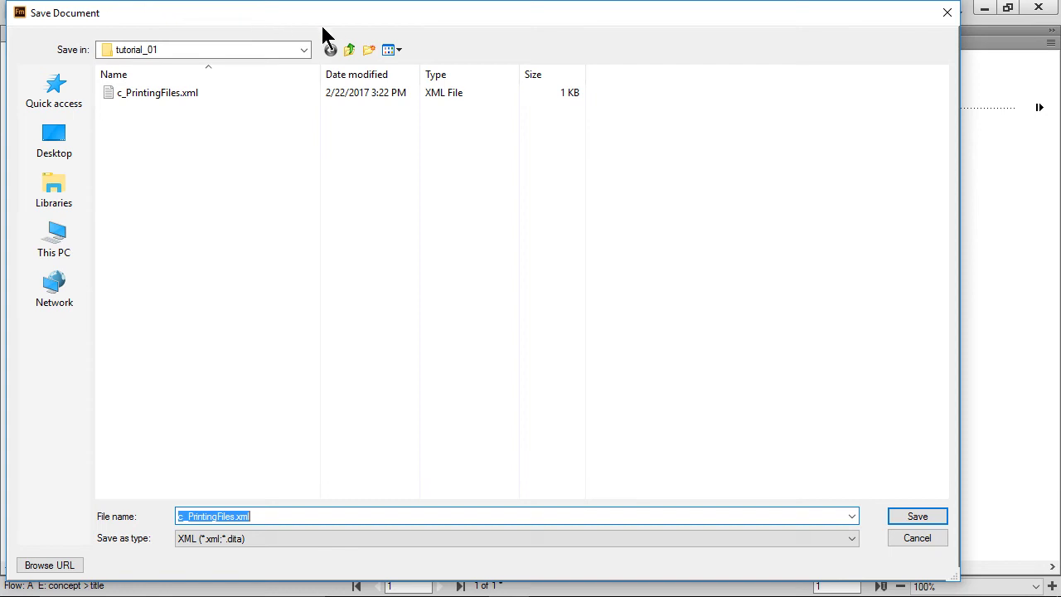
{"action": "left_click", "coordinate": [349, 51]}
{"action": "left_click", "coordinate": [369, 50]}
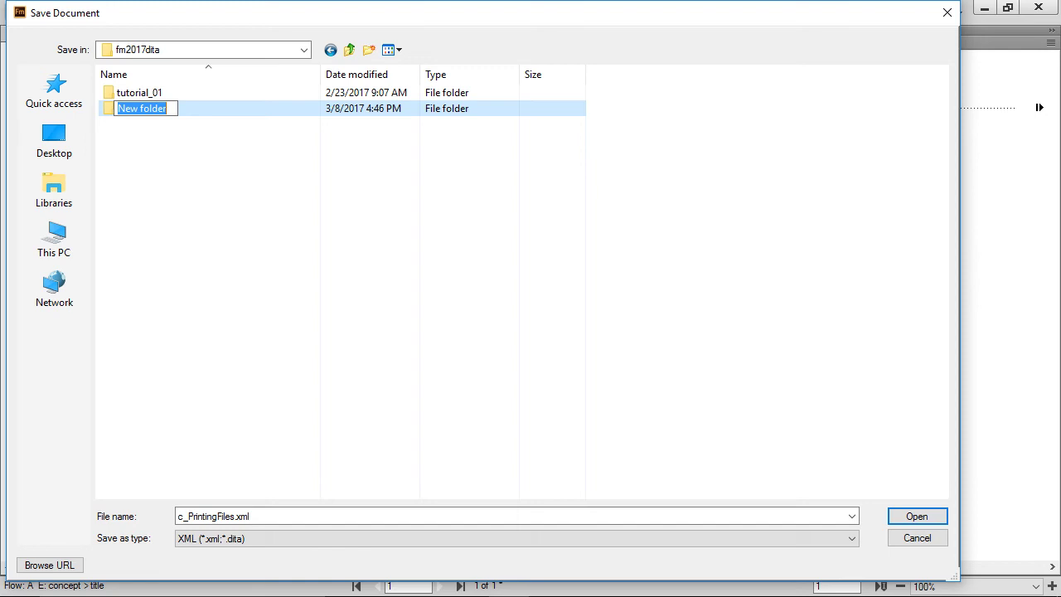
{"action": "type", "text": "tutorial_02"}
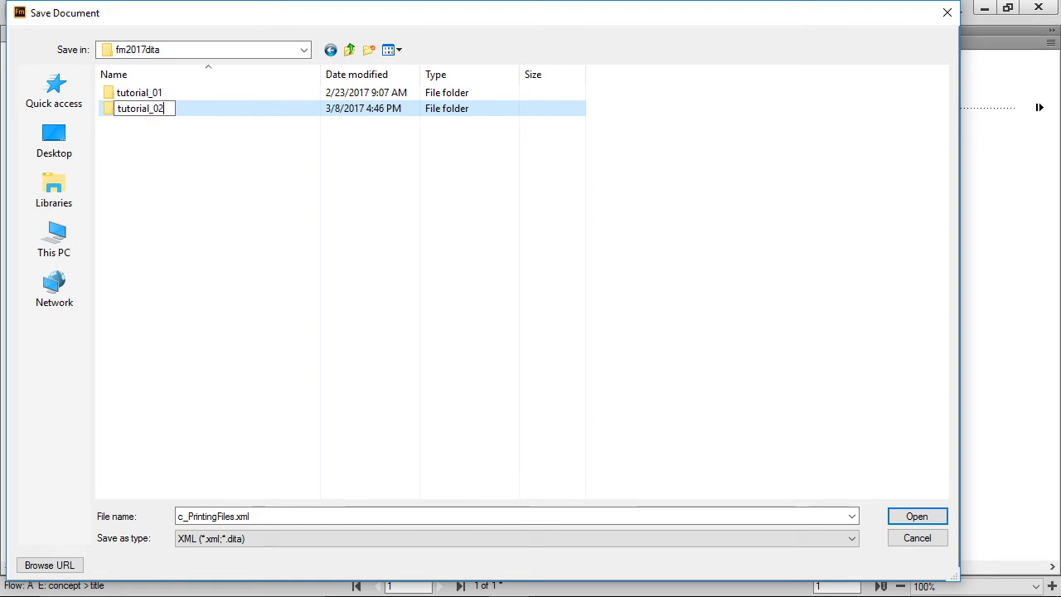
{"action": "key", "text": "Return"}
{"action": "key", "text": "Return"}
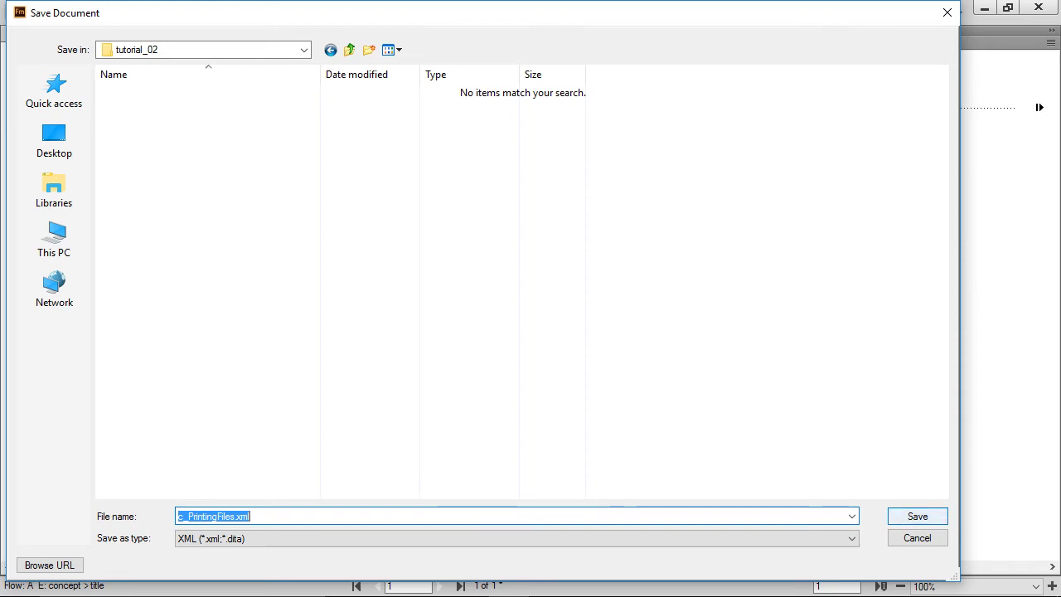
{"action": "left_click", "coordinate": [915, 516]}
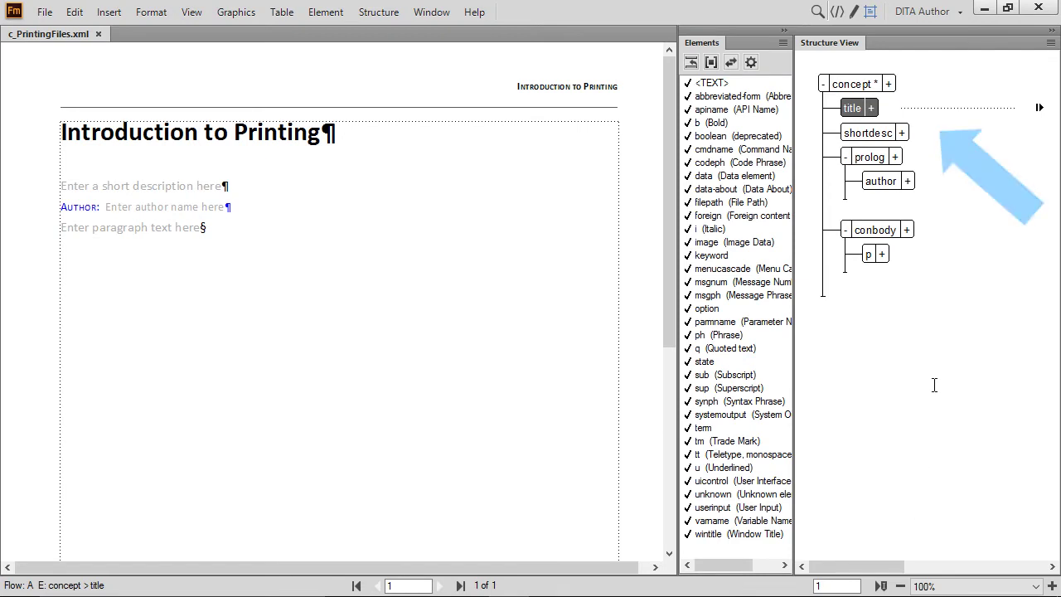
- Write the shortdesc: 'Printing your photos is a great way to share images with people who do not have access...'
{"action": "left_click", "coordinate": [940, 129]}
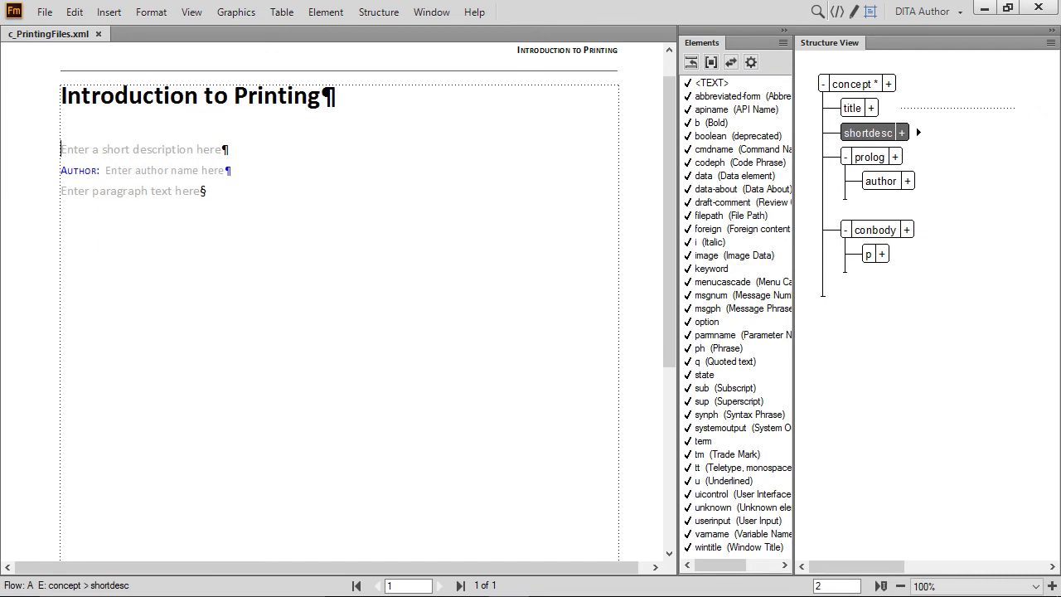
{"action": "type", "text": "Printing your photos is a great way to share images with people who do not have access to a computer."}
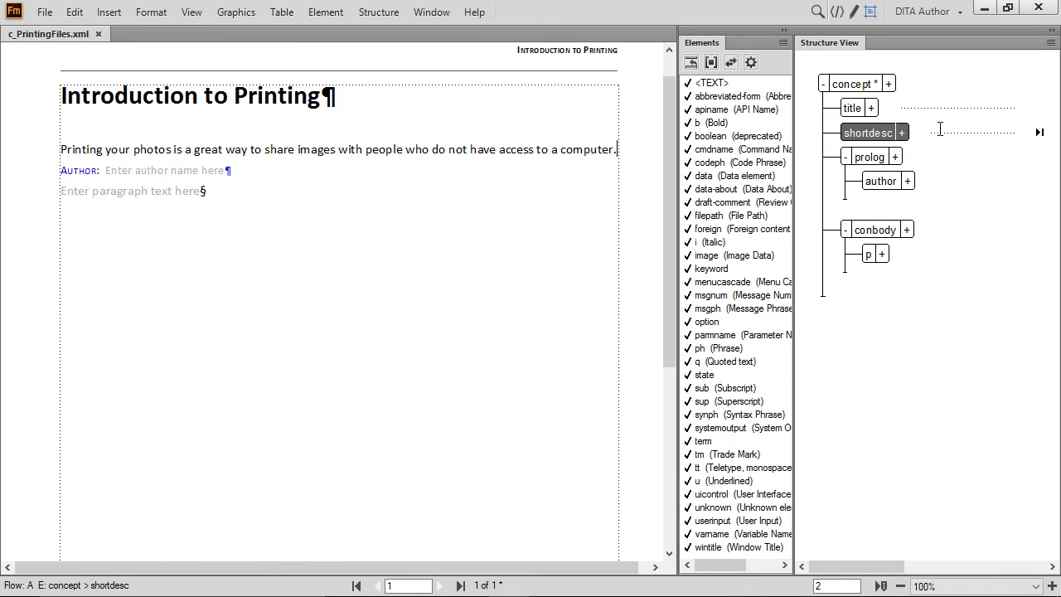
- Write the printing options paragraph, then 'Many companies provide excellent photo printers. A short list includes:'
{"action": "left_click", "coordinate": [905, 255]}
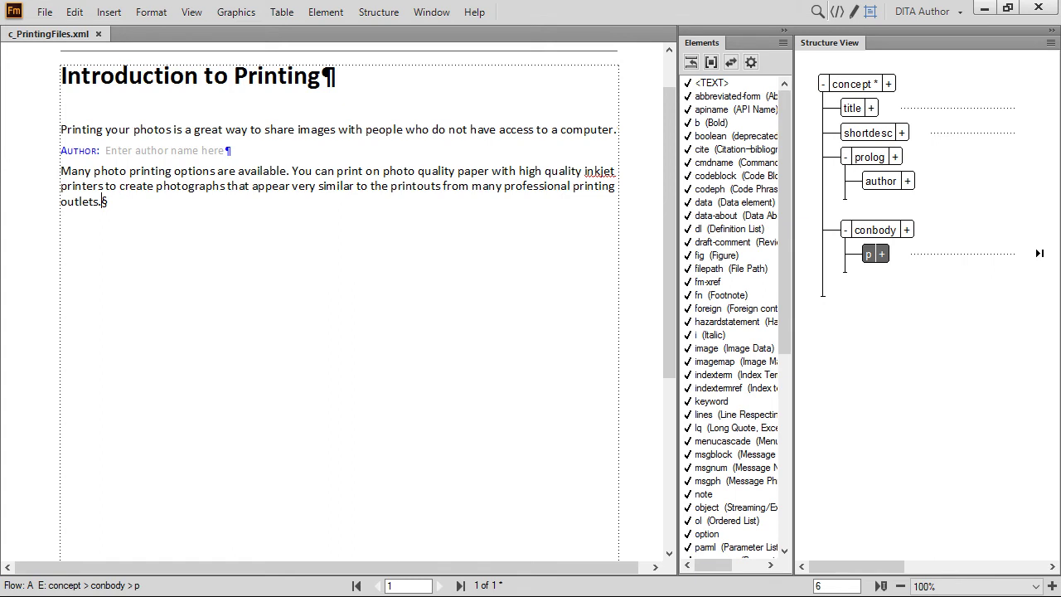
{"action": "key", "text": "Return"}
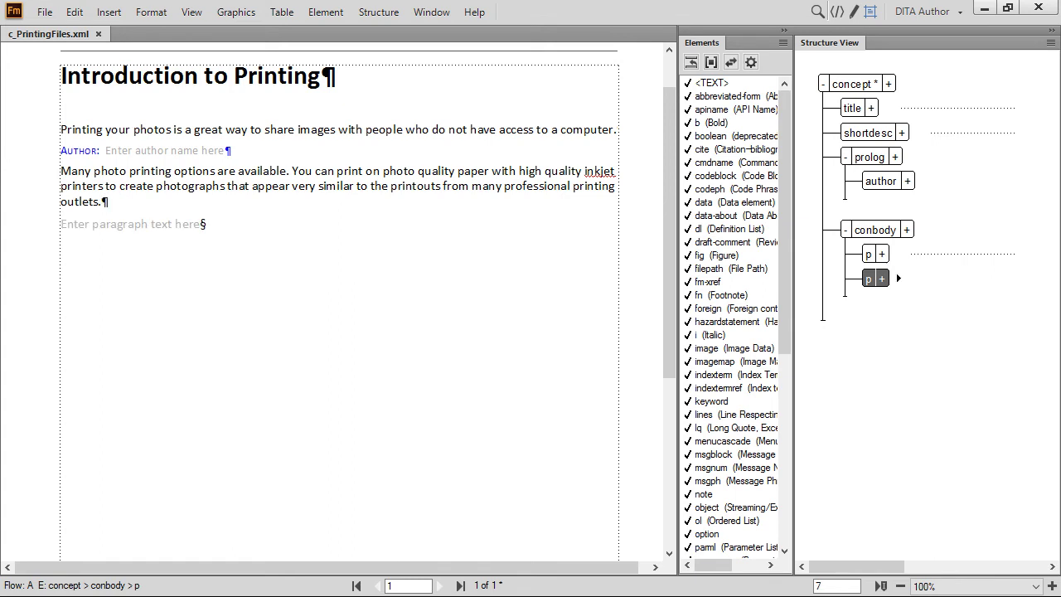
{"action": "type", "text": "Many companies provide excellent photo printers. A short list includes:"}
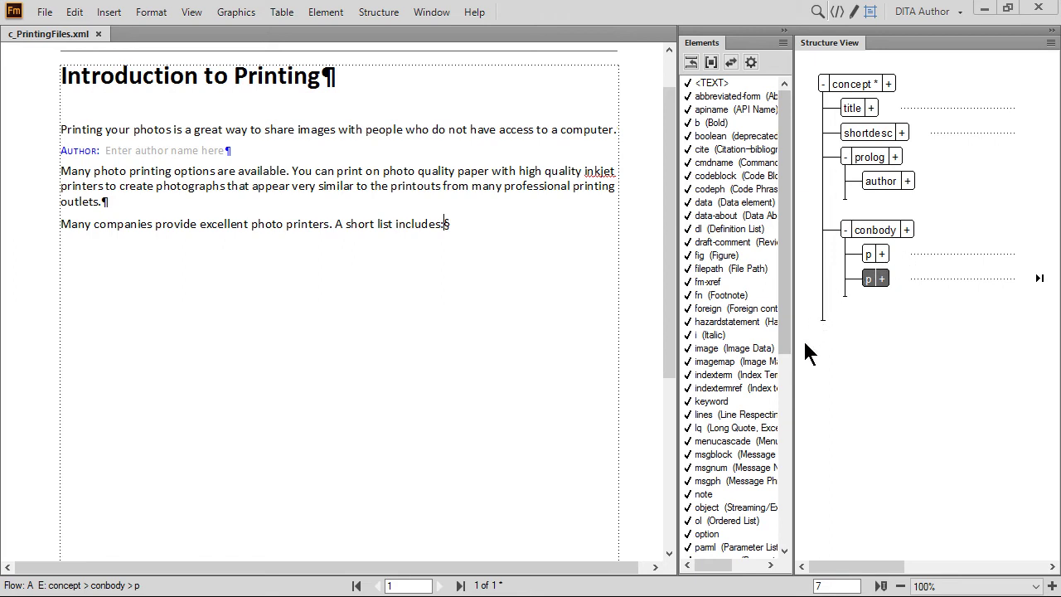
- Insert a bulleted list after the paragraph, starting with items Howitz Pictured and Epstein
{"action": "scroll", "coordinate": [788, 466], "scroll_direction": "down", "scroll_amount": 9}
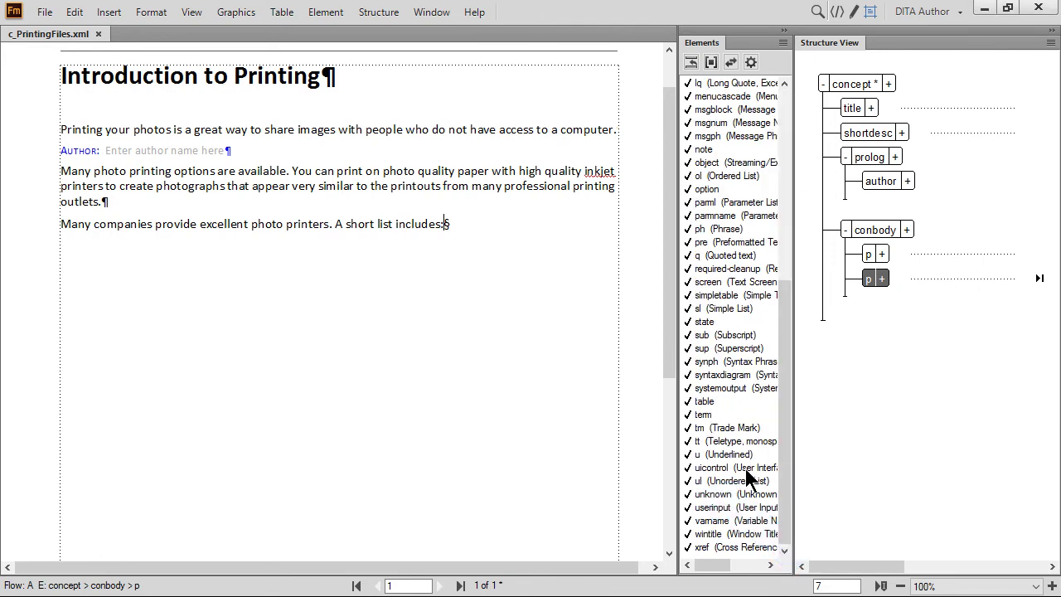
{"action": "double_click", "coordinate": [699, 481]}
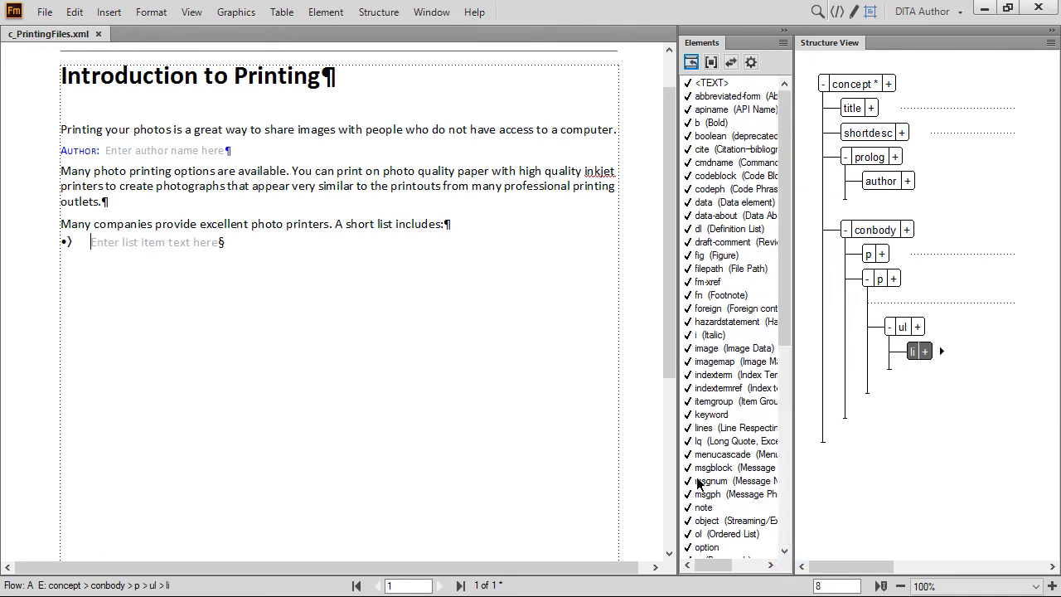
{"action": "type", "text": "Howitz Pictured"}
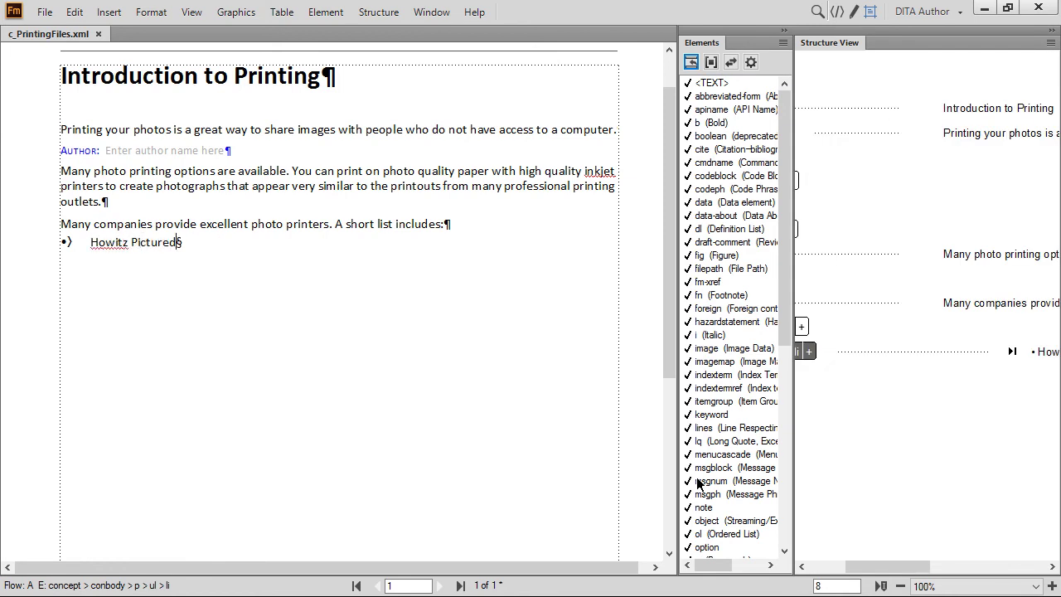
{"action": "key", "text": "Return"}
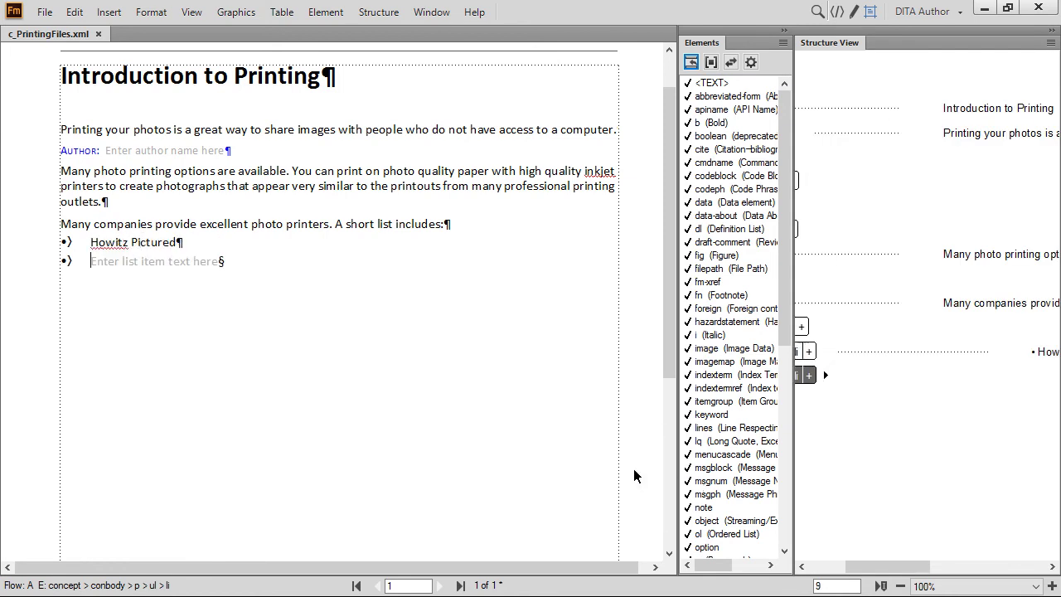
{"action": "type", "text": "Epstein"}
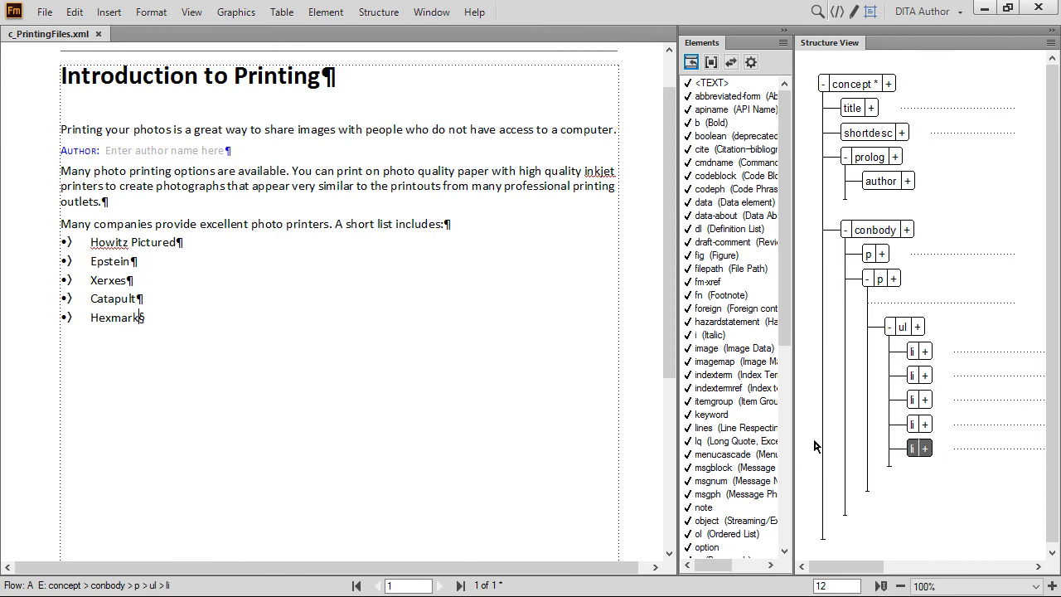
- Change the company list's ul element to ol, making it numbered 1–5
{"action": "left_click", "coordinate": [891, 329]}
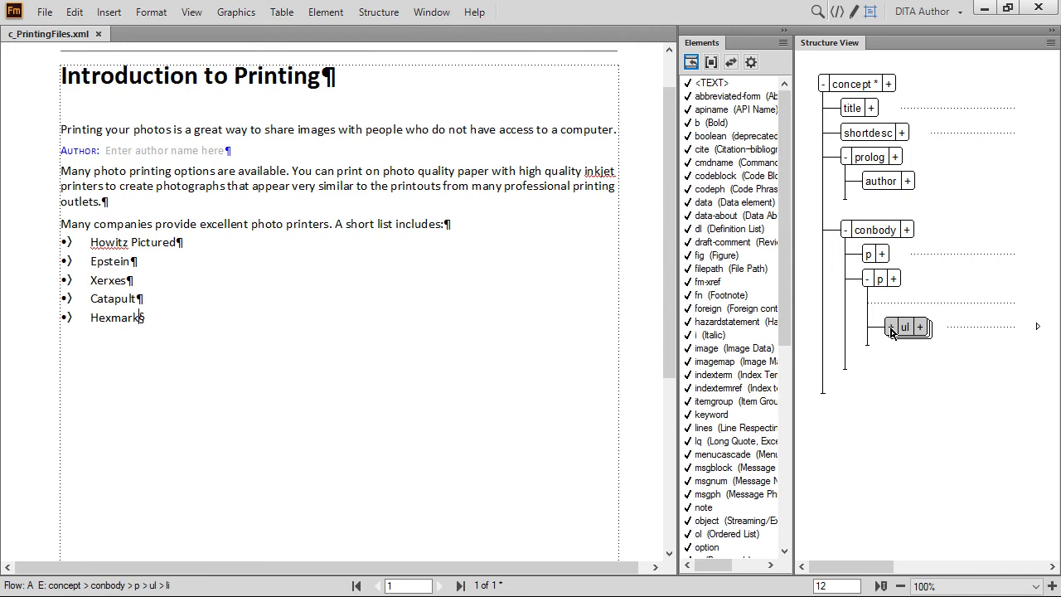
{"action": "left_click", "coordinate": [907, 328]}
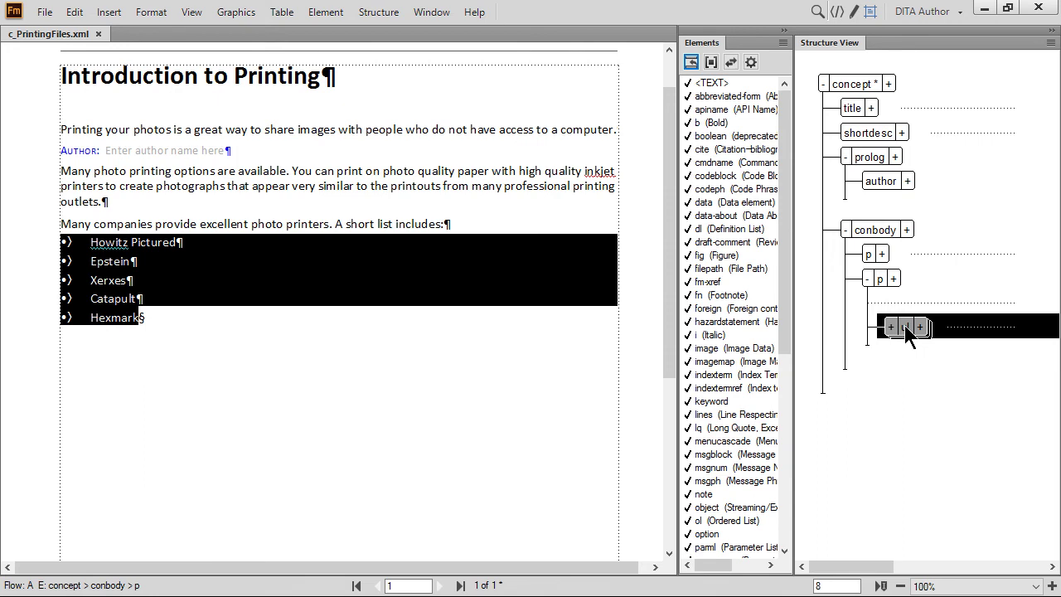
{"action": "left_click", "coordinate": [713, 521]}
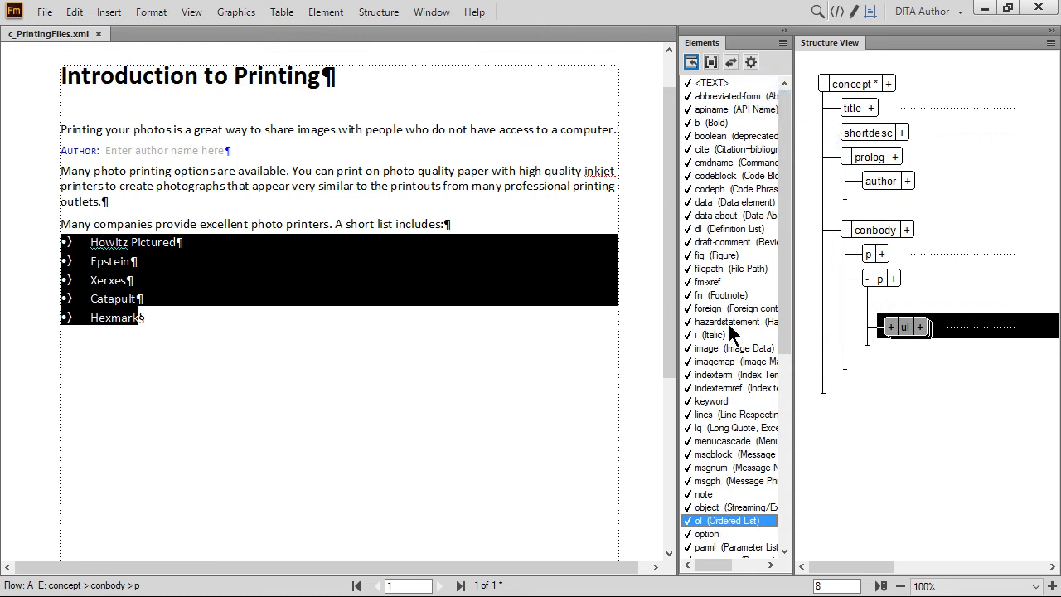
{"action": "left_click", "coordinate": [731, 63]}
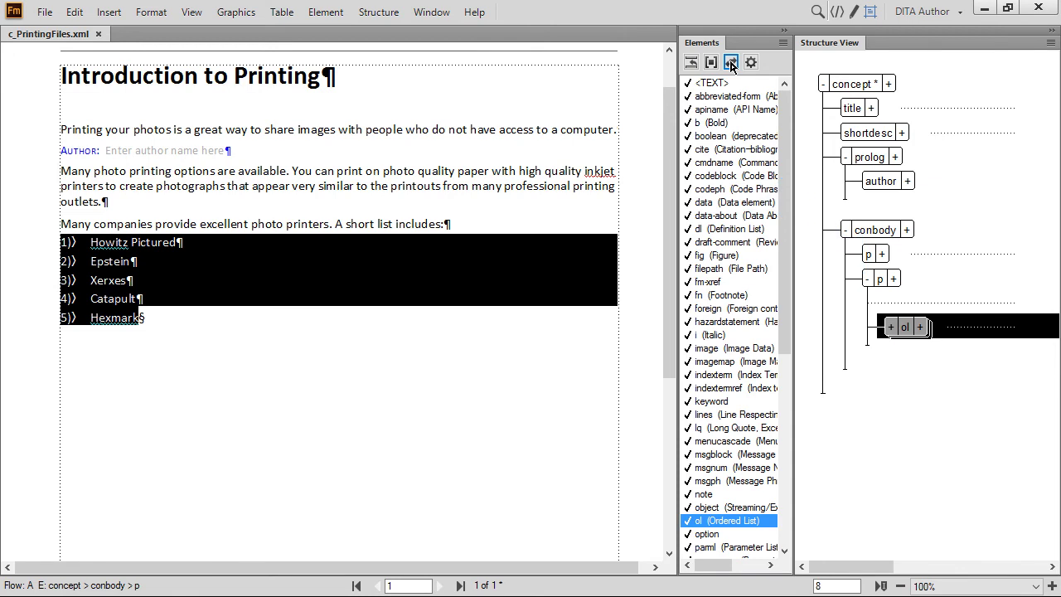
- Add a paragraph after Hexmark urging readers to evaluate total printer costs, selecting 'evaluate the total costs'
{"action": "left_click", "coordinate": [866, 278]}
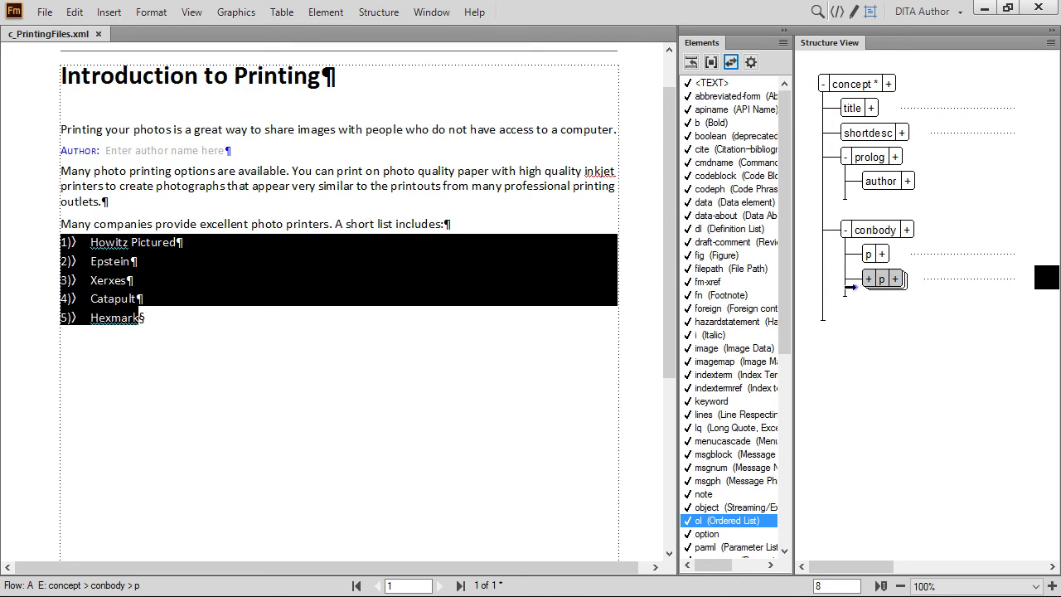
{"action": "left_click", "coordinate": [854, 288]}
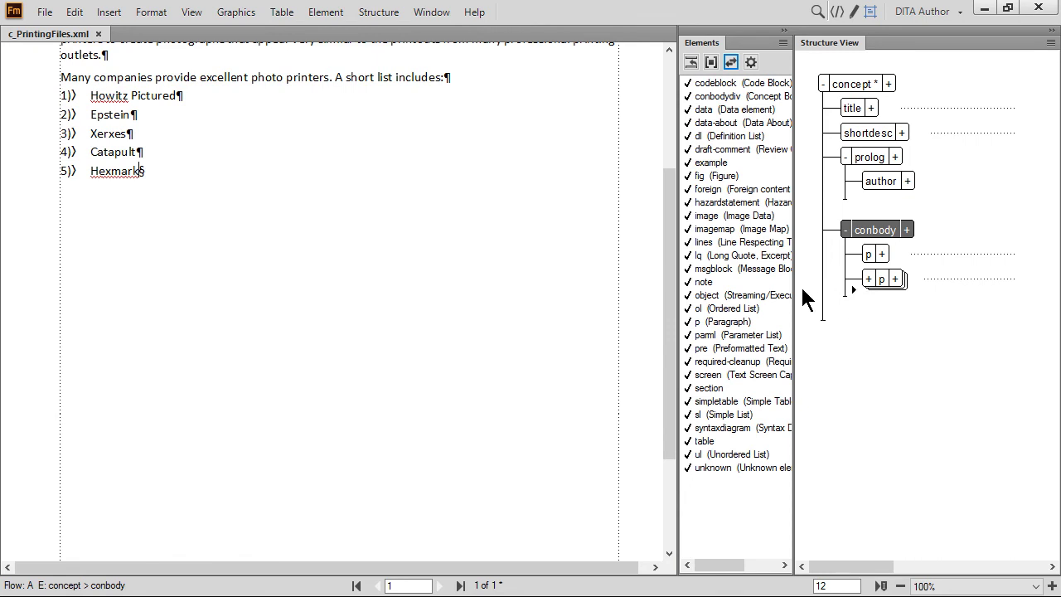
{"action": "double_click", "coordinate": [702, 323]}
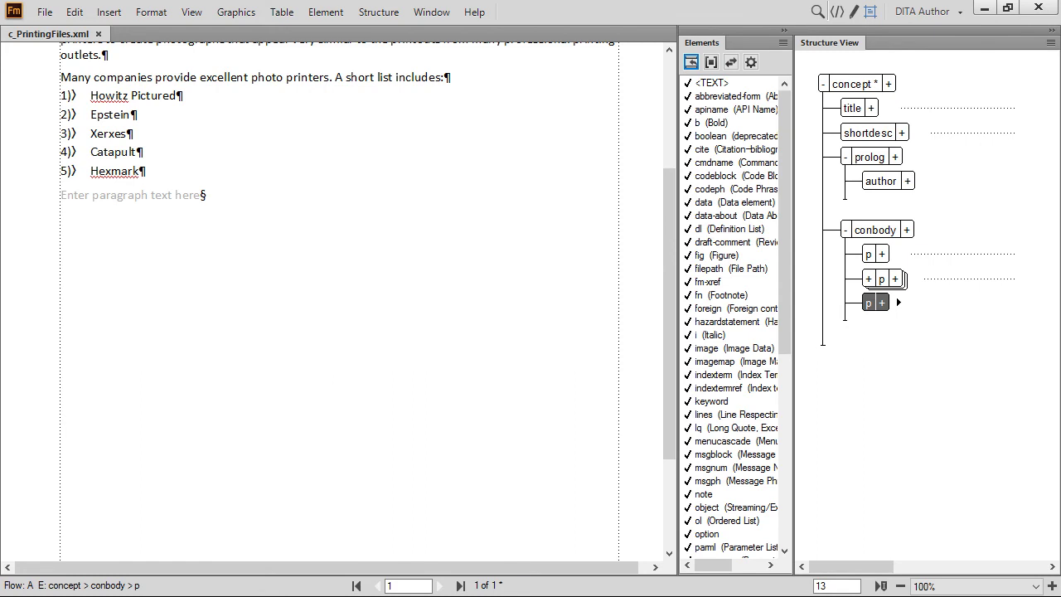
{"action": "type", "text": "Before buying a printer evaluate the total costs including paper stock, inkjet cartridges, and regular maintenance. The least (or most) expensive may not be the best printer."}
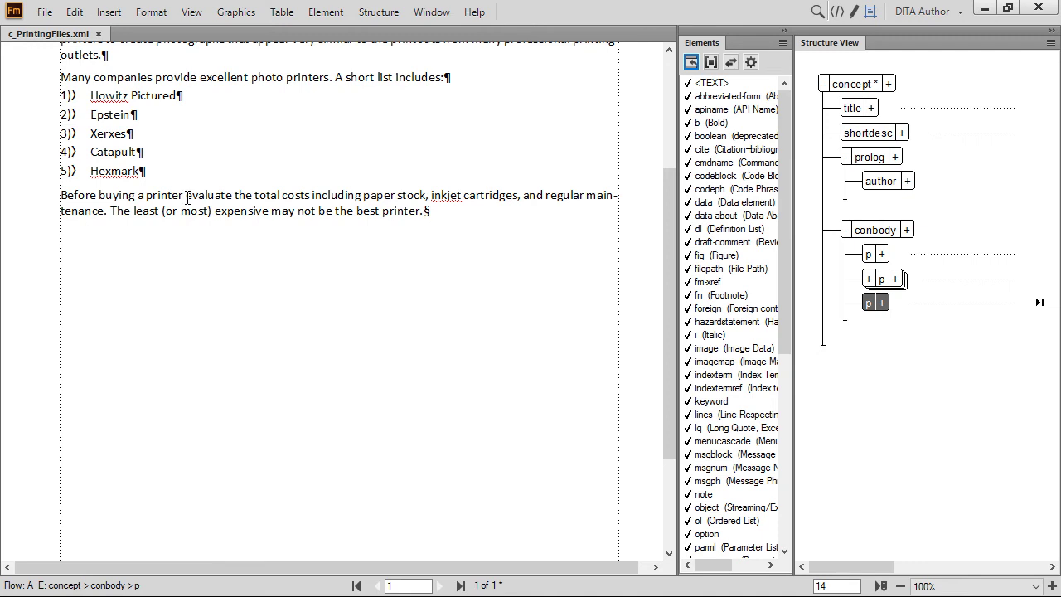
{"action": "left_click_drag", "start_coordinate": [187, 199], "coordinate": [309, 196]}
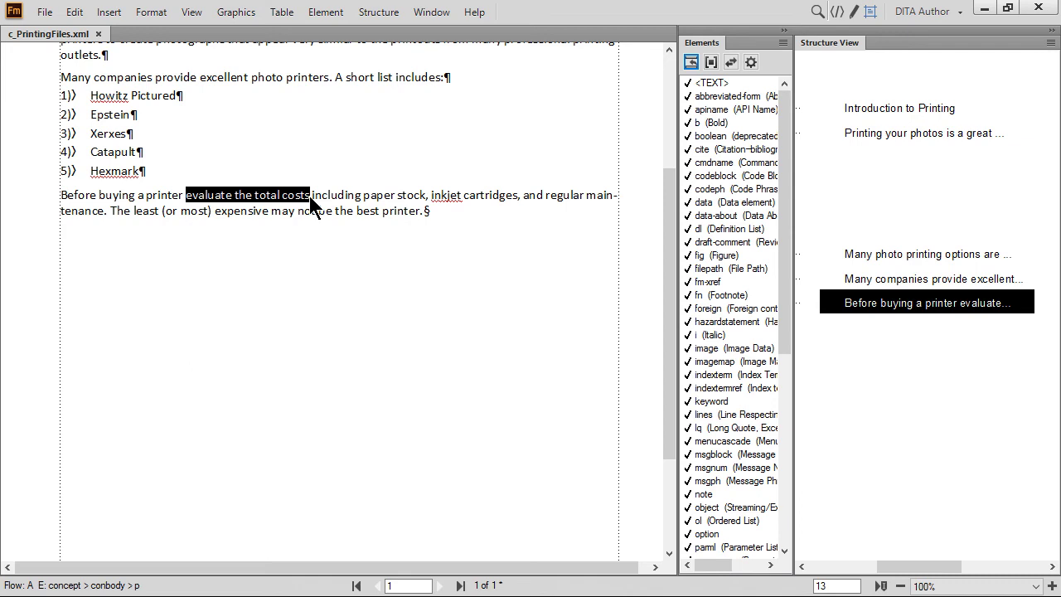
- Wrap 'evaluate the total costs' in b and 'paper stock, inkjet cartridges, and regular maintenance' in i
{"action": "double_click", "coordinate": [698, 123]}
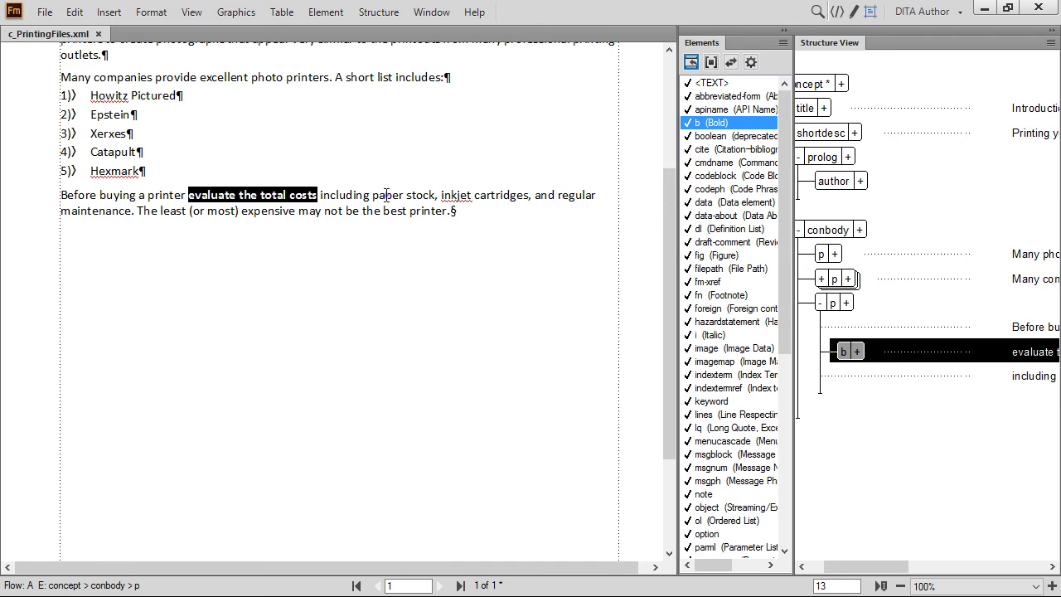
{"action": "left_click_drag", "start_coordinate": [386, 193], "coordinate": [117, 214]}
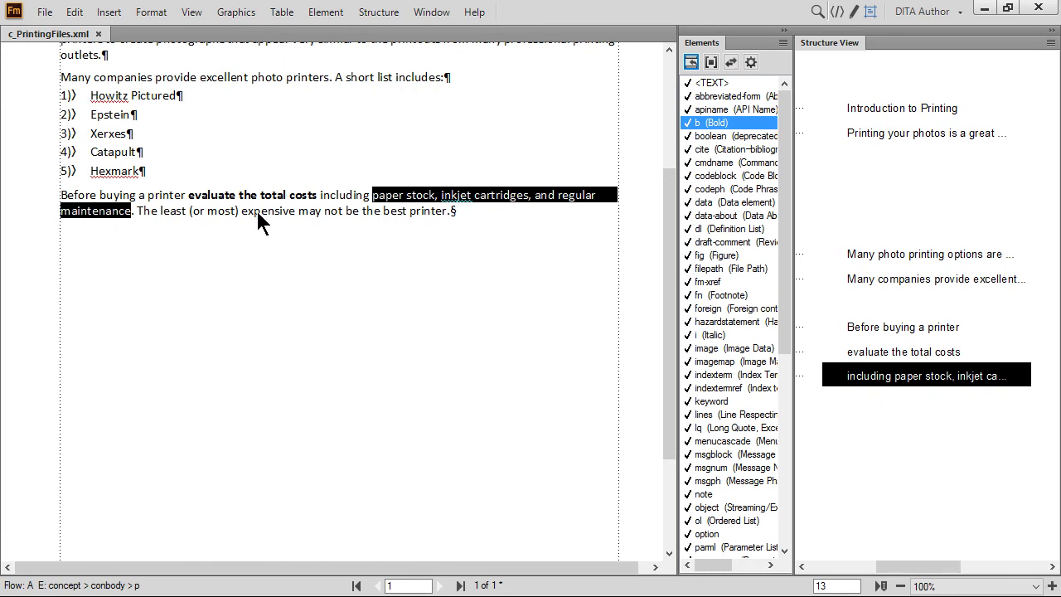
{"action": "double_click", "coordinate": [693, 337]}
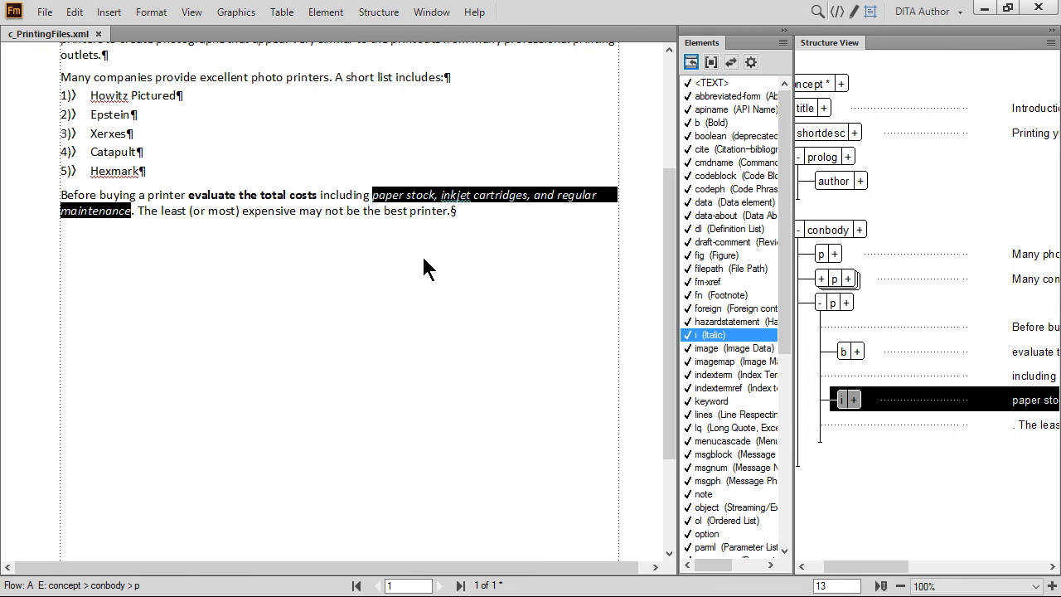
- Unwrap the italic and bold elements in the total-costs paragraph, leaving plain text
{"action": "left_click", "coordinate": [326, 15]}
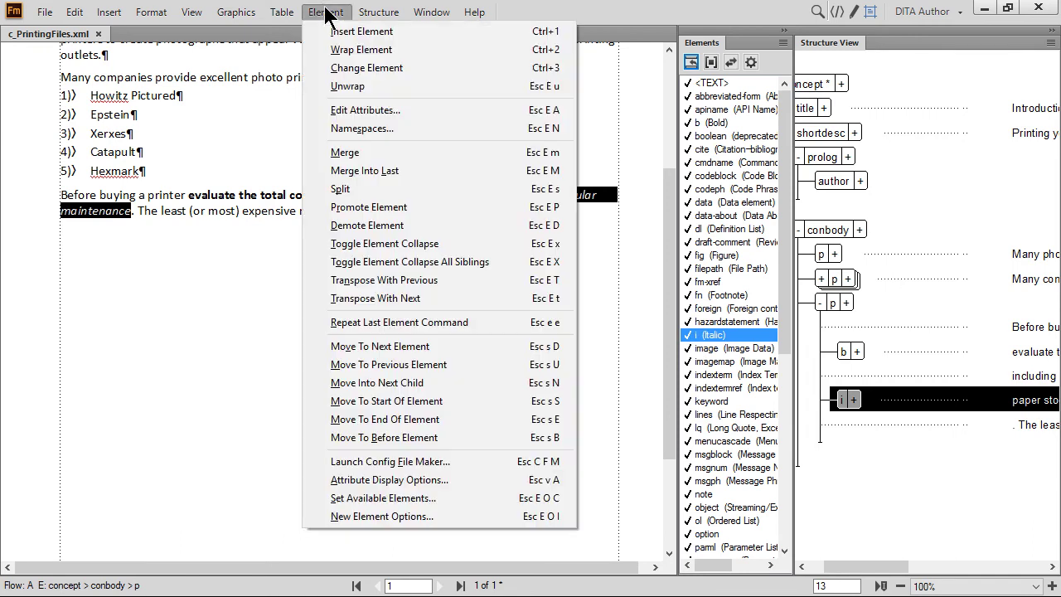
{"action": "left_click", "coordinate": [387, 87]}
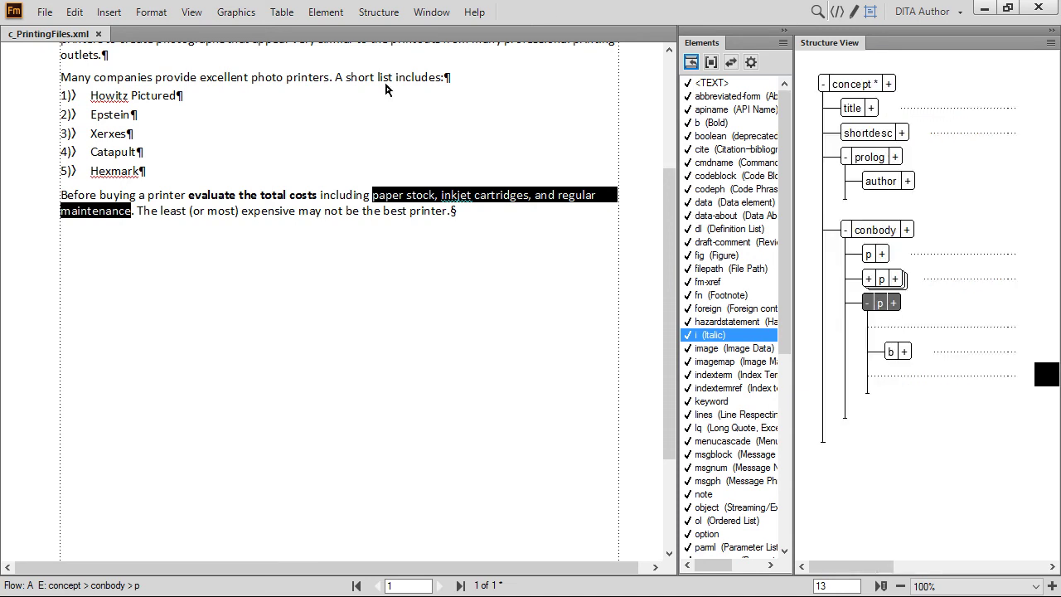
{"action": "left_click", "coordinate": [891, 352]}
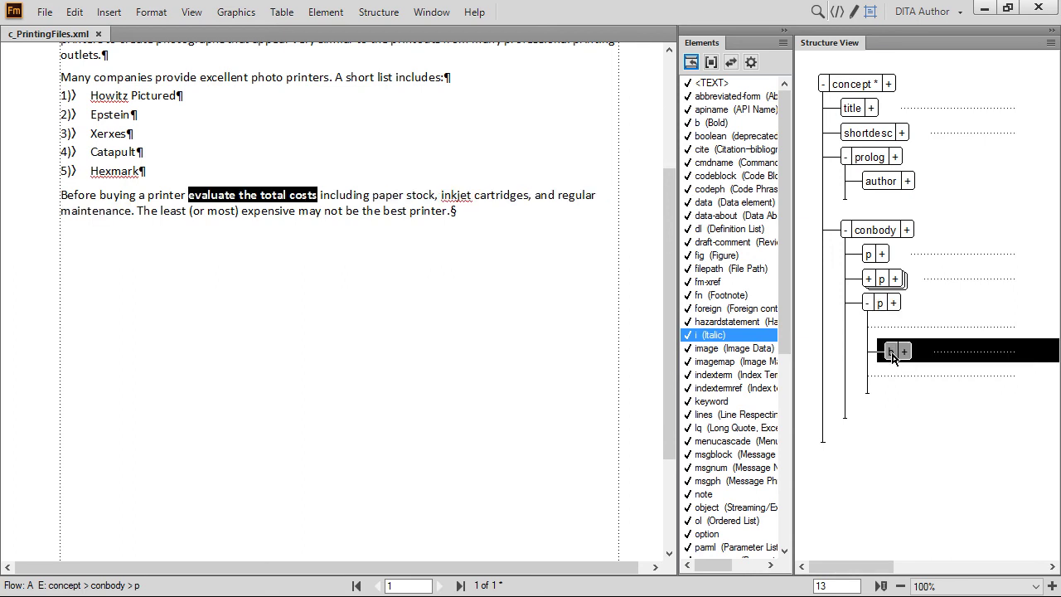
{"action": "right_click", "coordinate": [892, 353]}
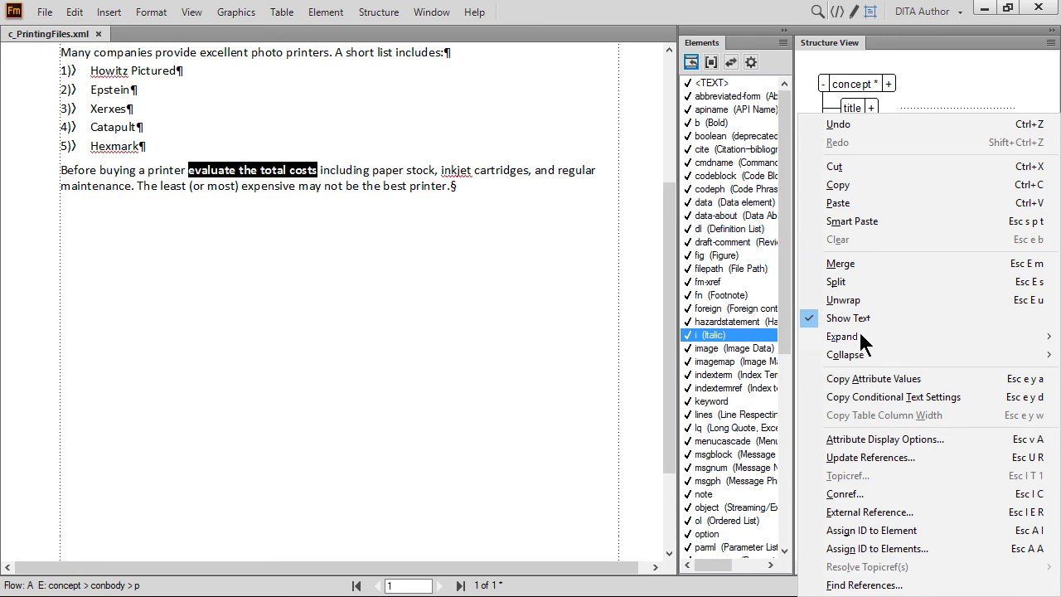
{"action": "left_click", "coordinate": [856, 301]}
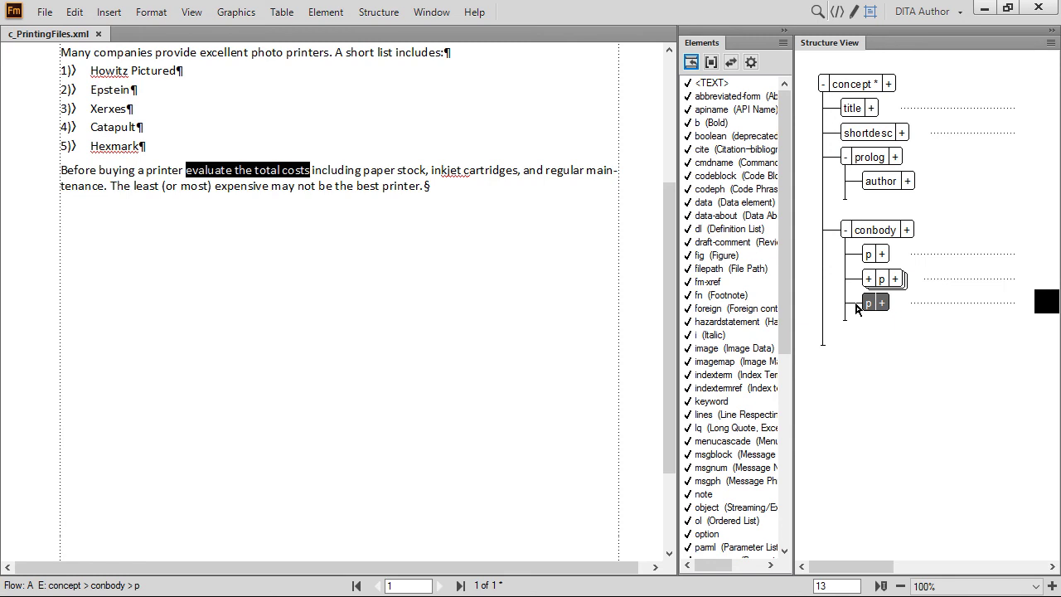
- Convert the total-costs paragraph into a note element, then delete it
{"action": "left_click", "coordinate": [869, 305]}
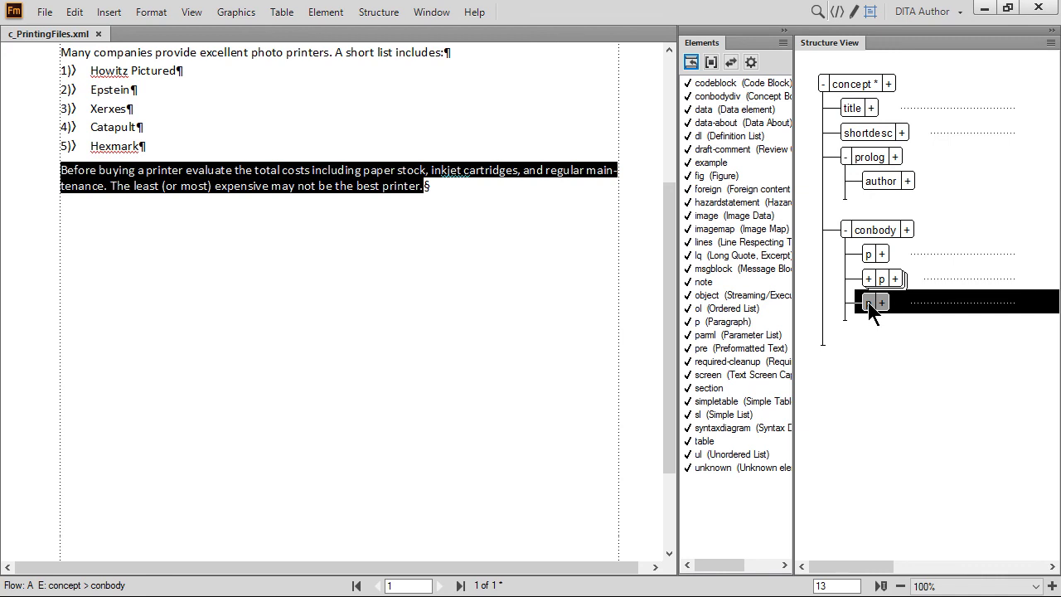
{"action": "left_click", "coordinate": [703, 282]}
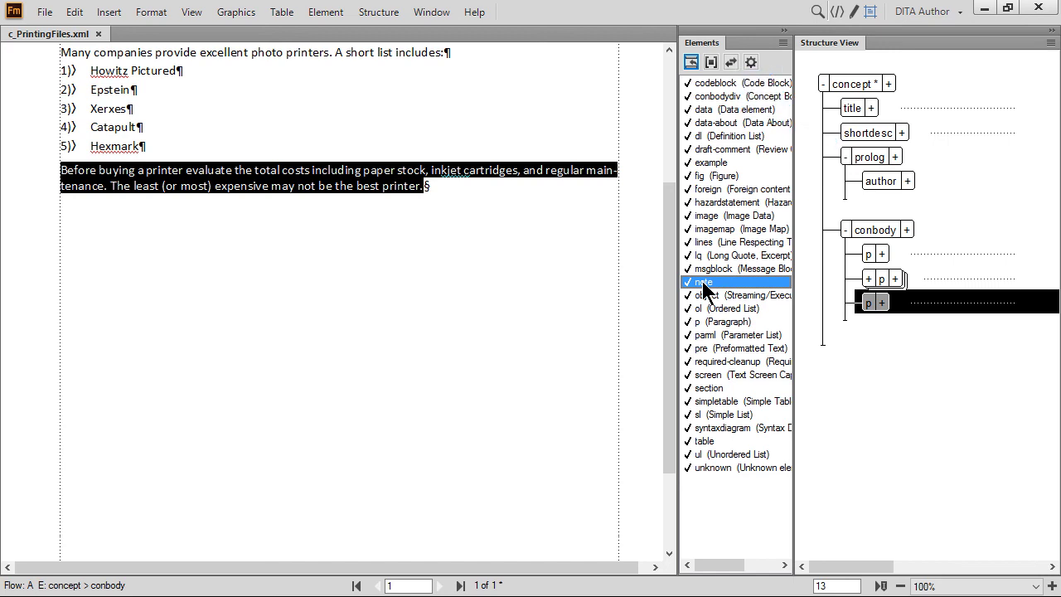
{"action": "left_click", "coordinate": [732, 63]}
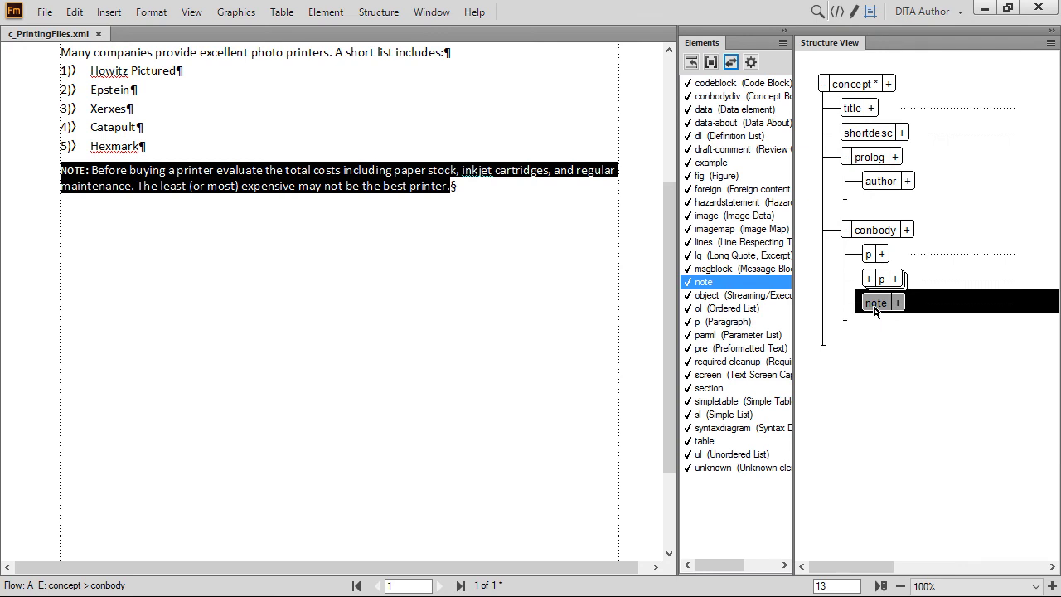
{"action": "key", "text": "Delete"}
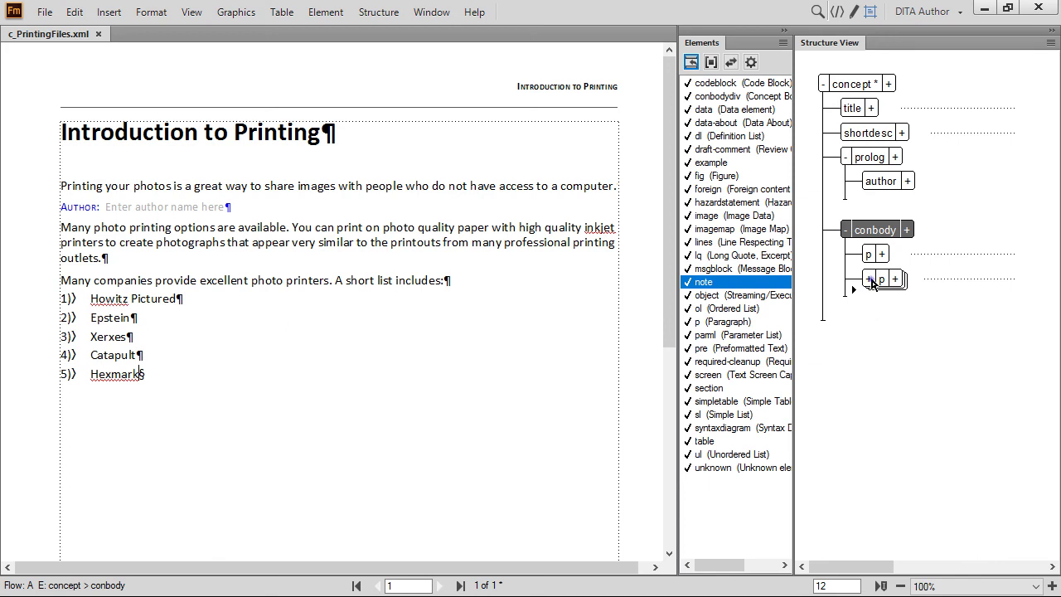
- Change the printer company list from an ordered list (ol) to an unordered list (ul) with bullets
{"action": "left_click", "coordinate": [871, 281]}
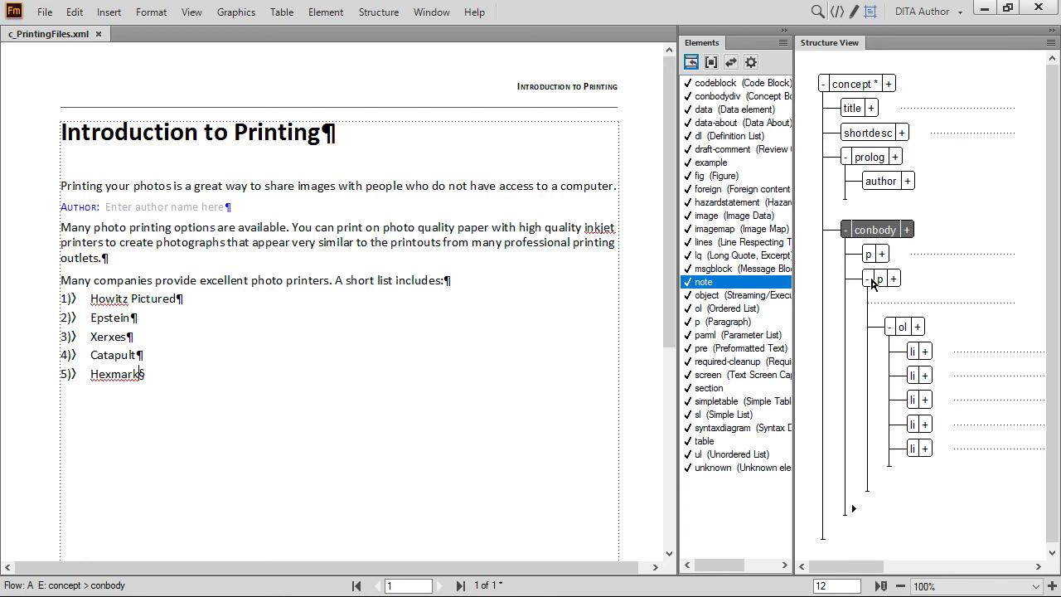
{"action": "left_click", "coordinate": [903, 328]}
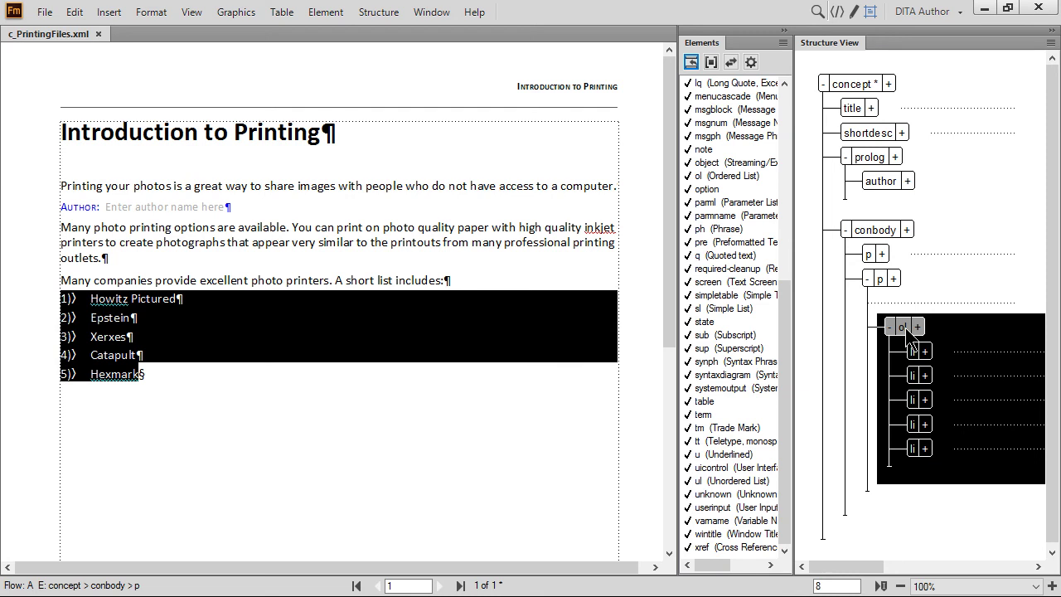
{"action": "left_click", "coordinate": [710, 482]}
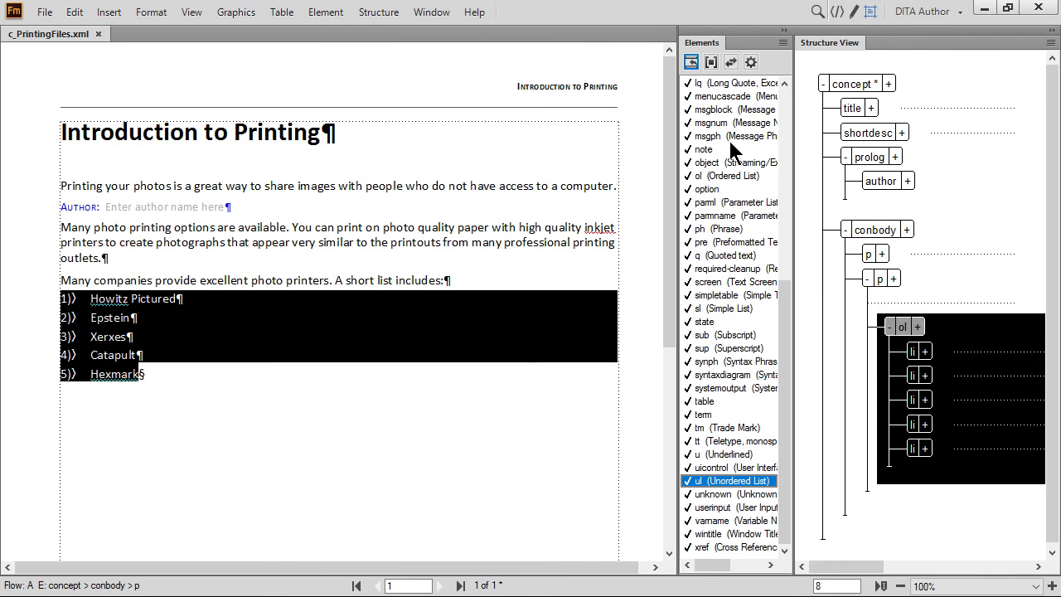
{"action": "left_click", "coordinate": [731, 64]}
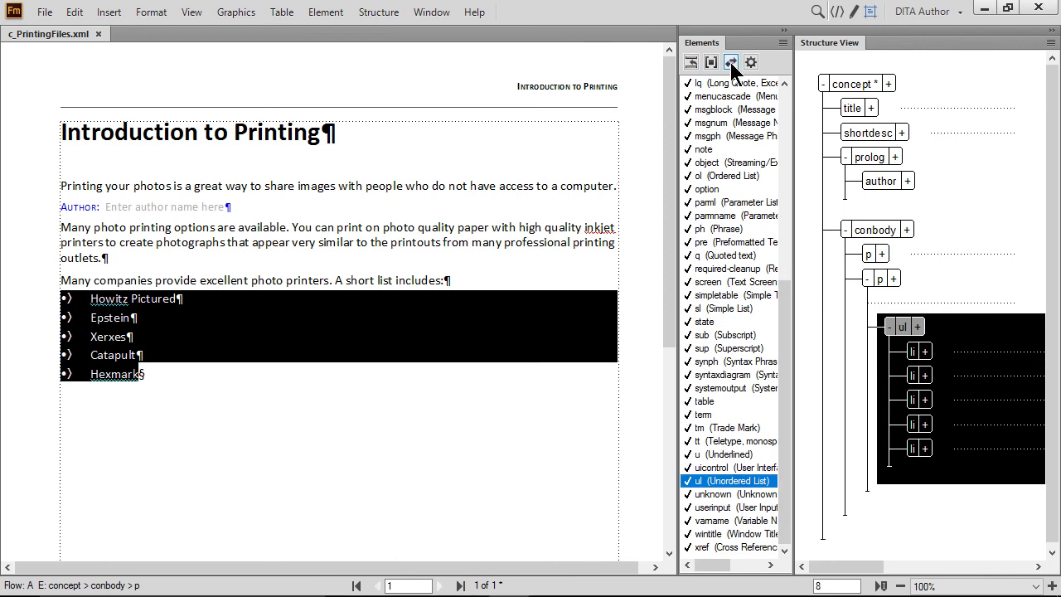